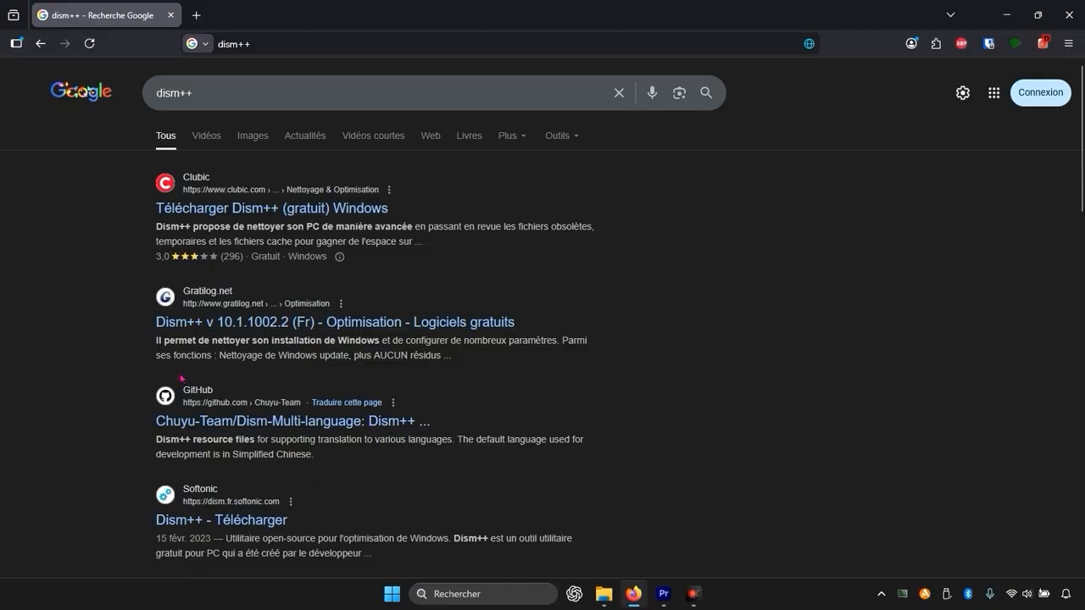
- Download Dism++10.1.1002.1B.zip from the latest release of the Chuyu-Team/Dism-Multi-language repository on GitHub
left_click(263, 421)
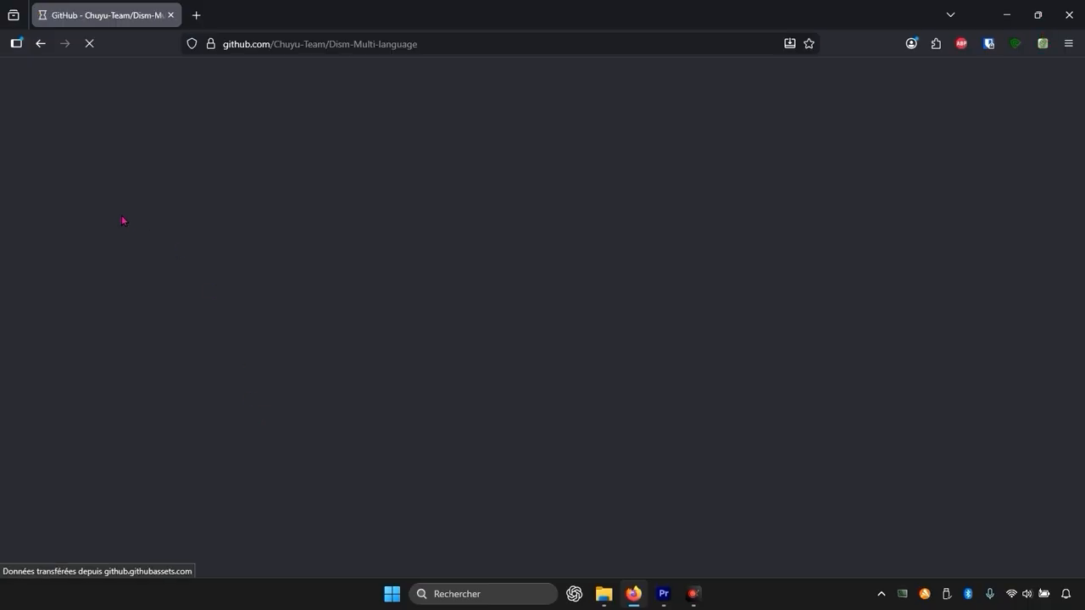
scroll(474, 222, "down", 1)
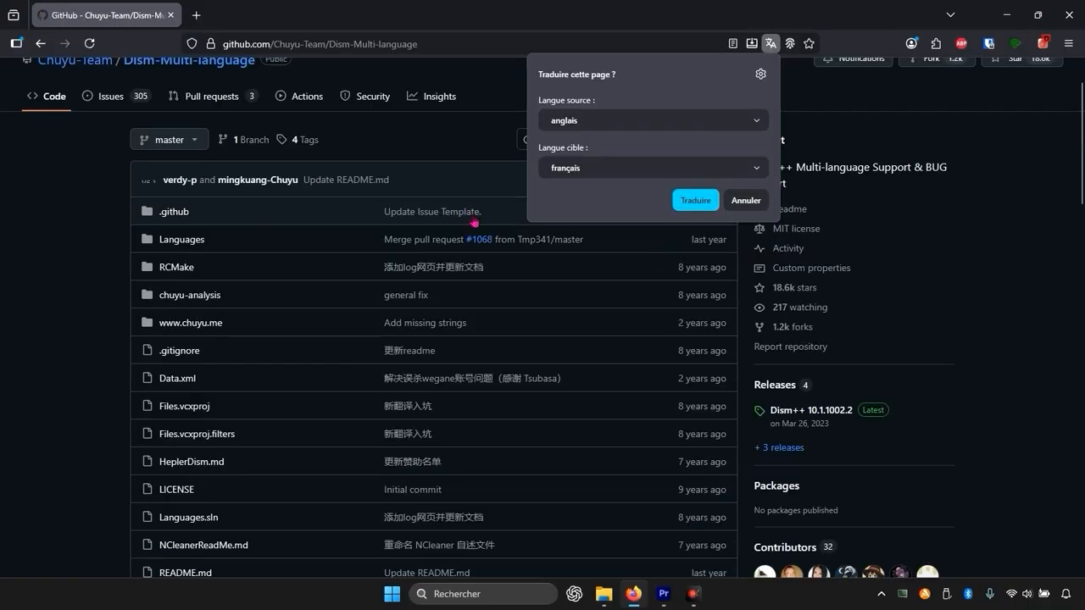
left_click(748, 201)
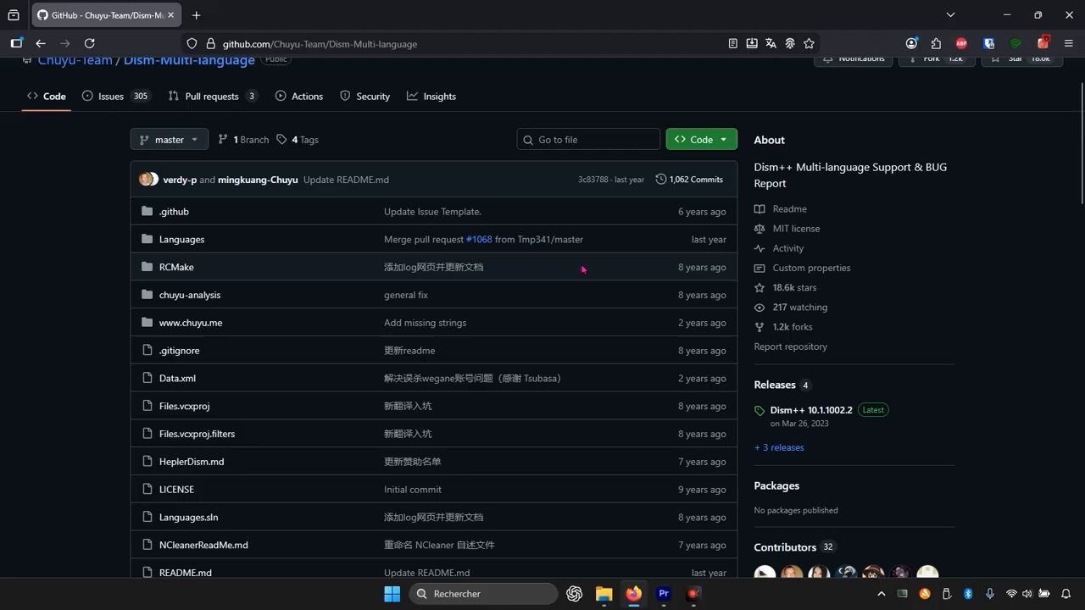
left_click(811, 423)
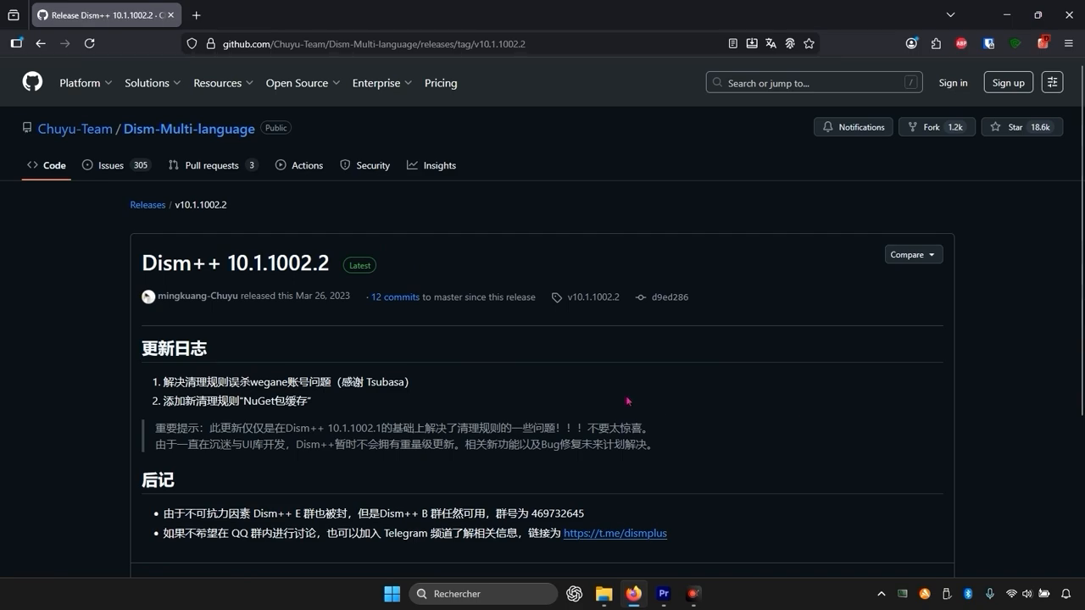
scroll(287, 265, "down", 3)
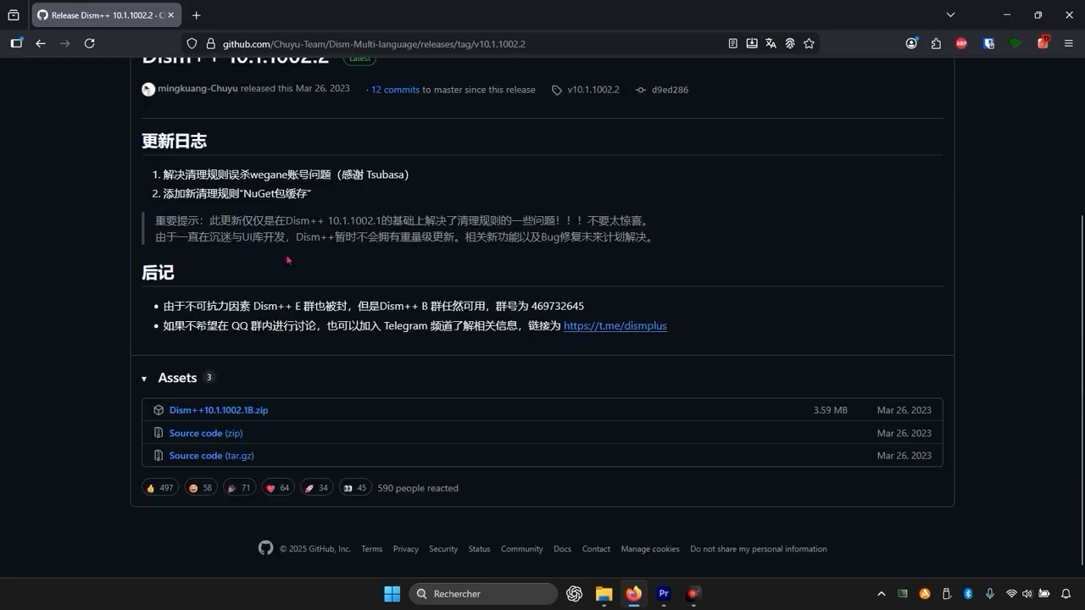
left_click(236, 405)
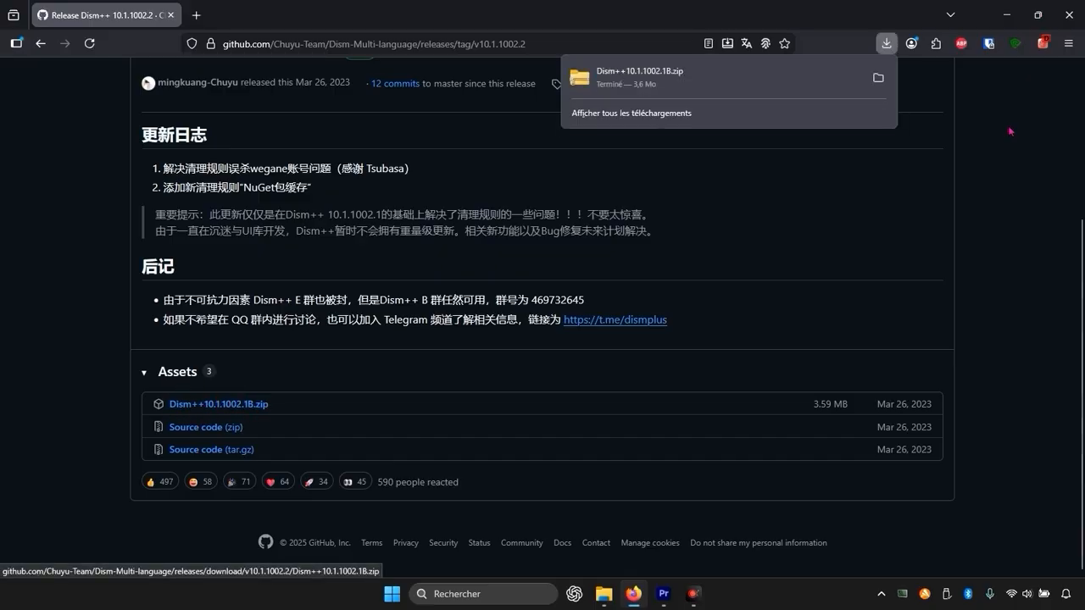
- Open the downloaded Dism++ archive in File Explorer and extract all its files to the proposed folder
left_click(881, 81)
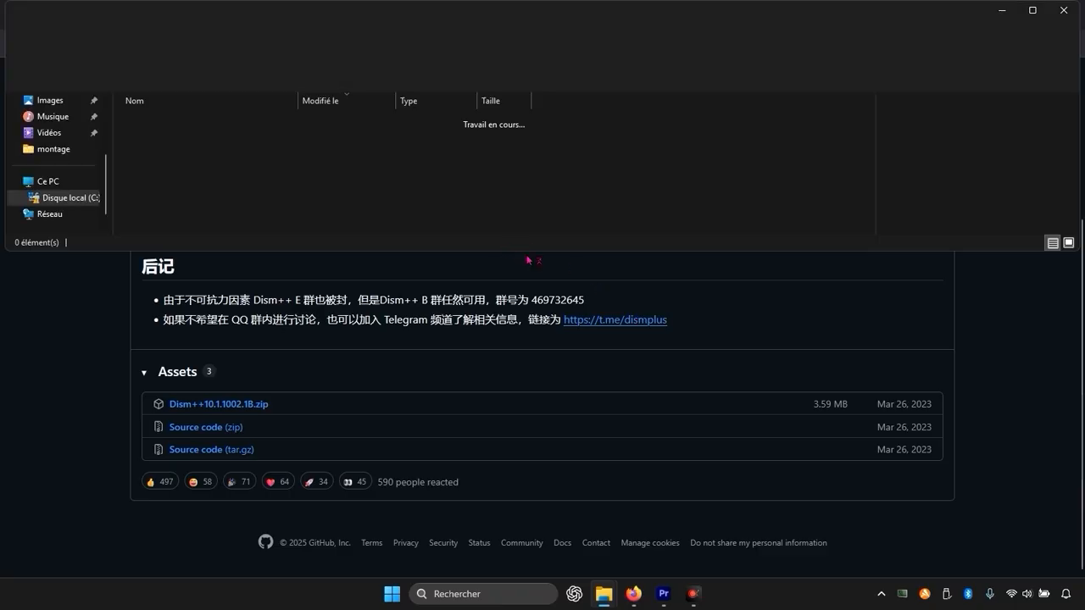
double_click(185, 140)
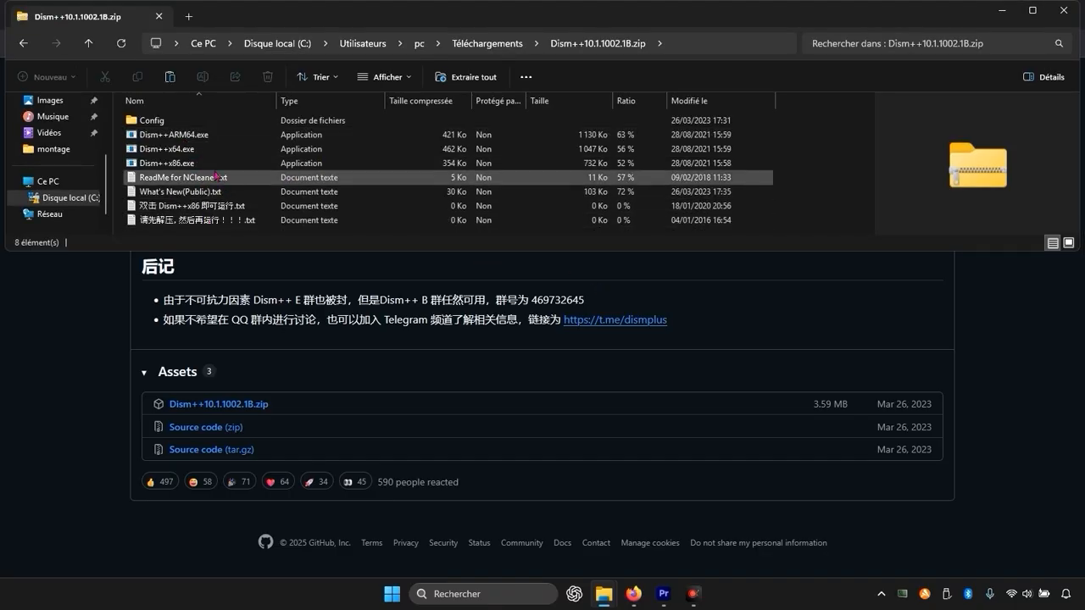
double_click(178, 149)
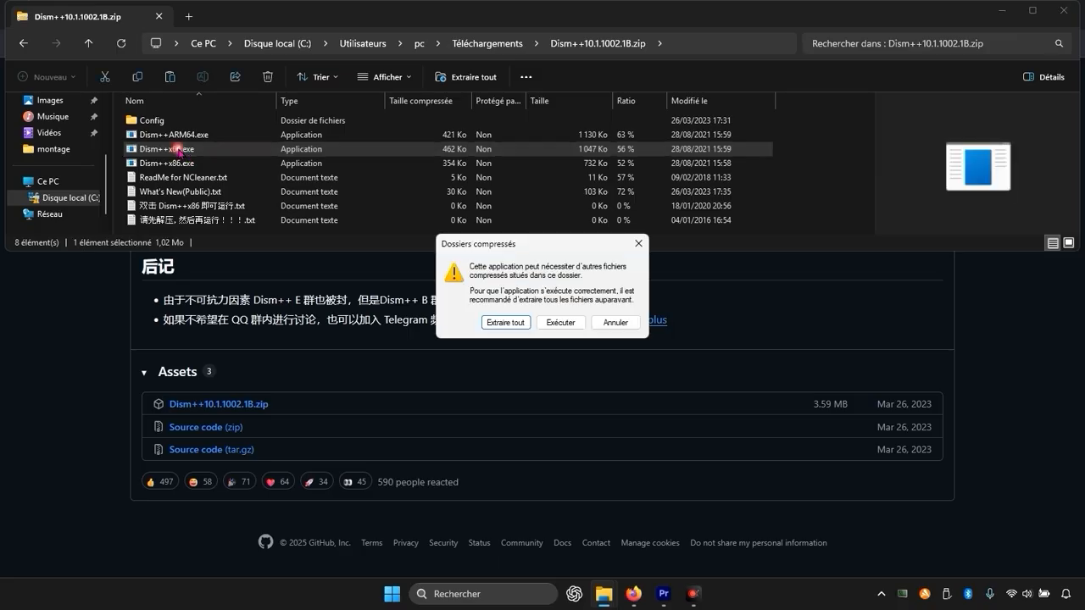
left_click(520, 323)
left_click(657, 426)
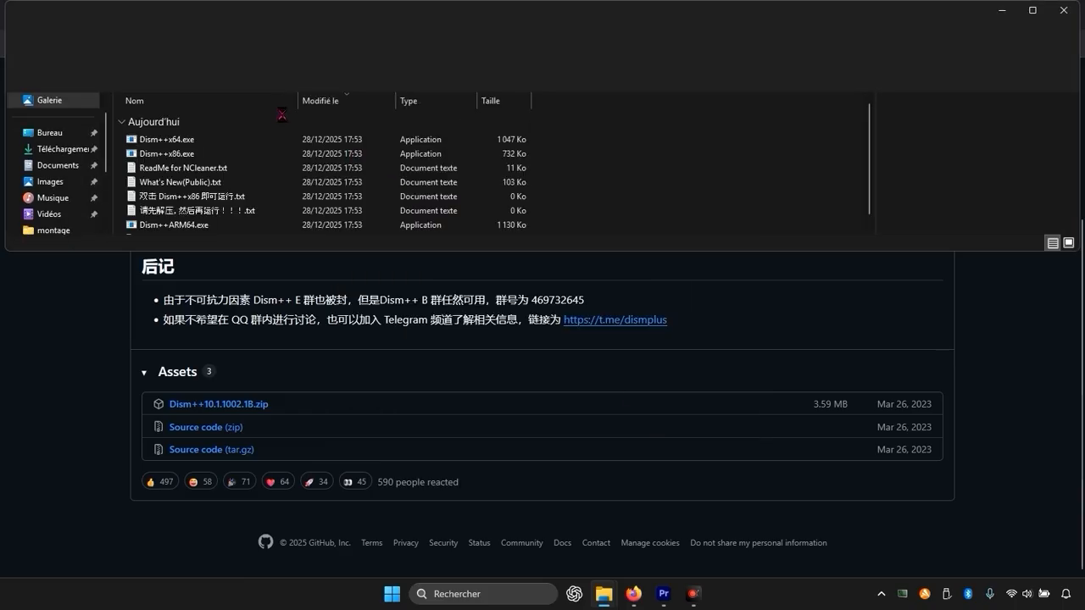
- Launch Dism++x64.exe from the extracted folder and close the File Explorer and browser windows
left_click(186, 141)
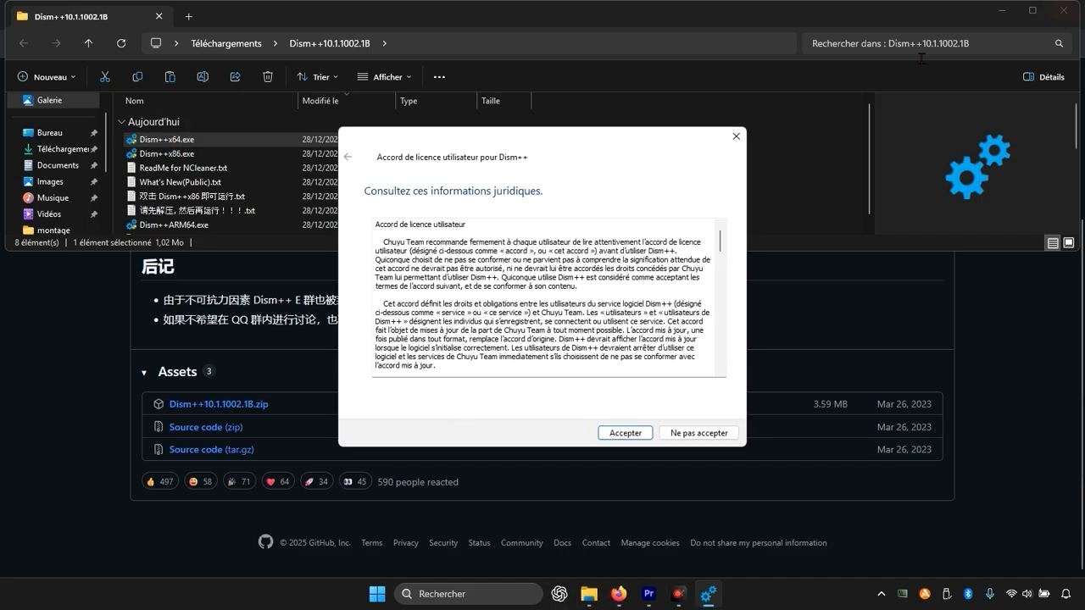
left_click(1064, 11)
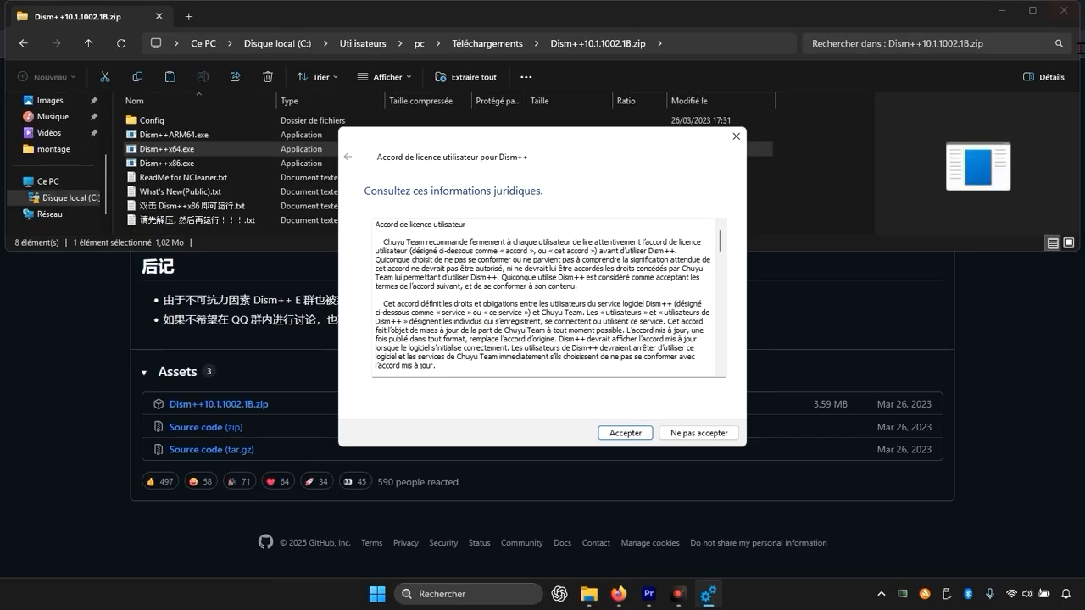
left_click(1066, 17)
left_click(1067, 19)
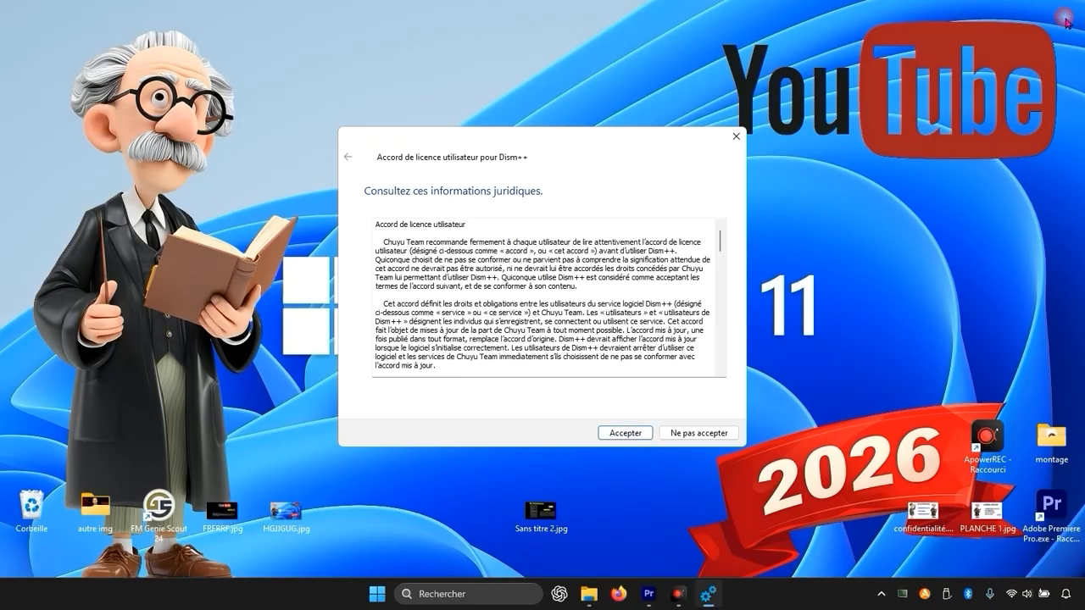
- Accept the Dism++ licence agreement and maximize the program's main window
scroll(639, 318, "down", 10)
left_click(624, 434)
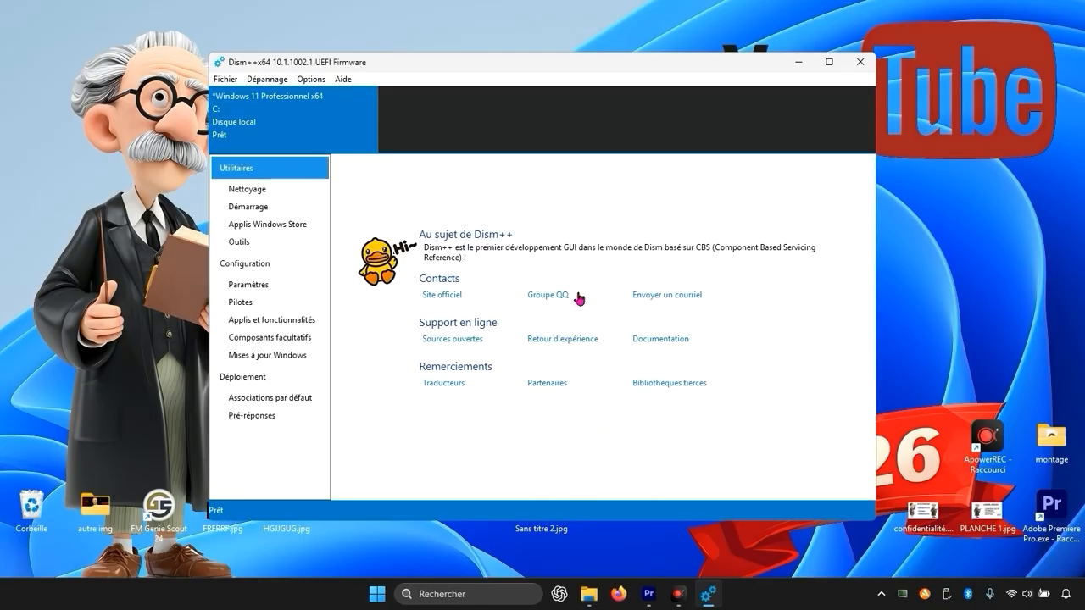
left_click(828, 62)
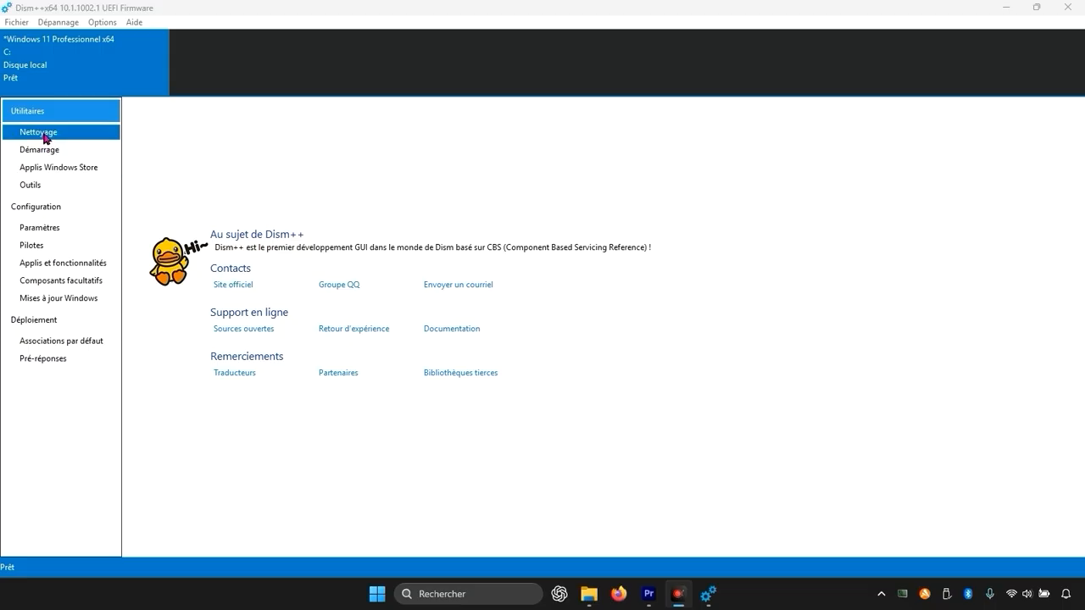
- Open the Nettoyage utility and exclude Cache Internet Windows from the items selected for cleanup
left_click(59, 188)
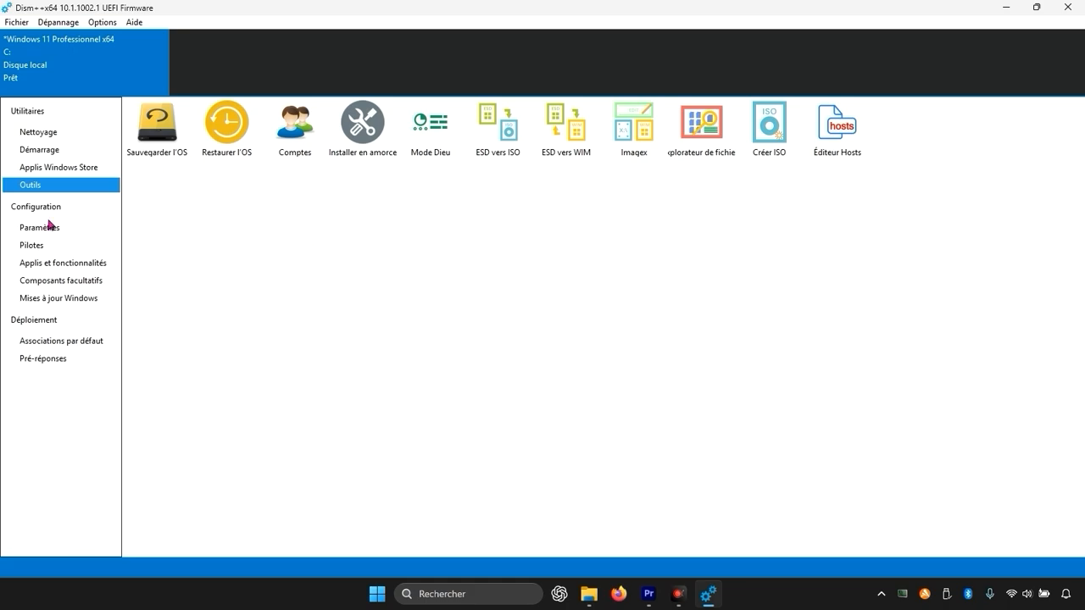
left_click(59, 134)
left_click(270, 246)
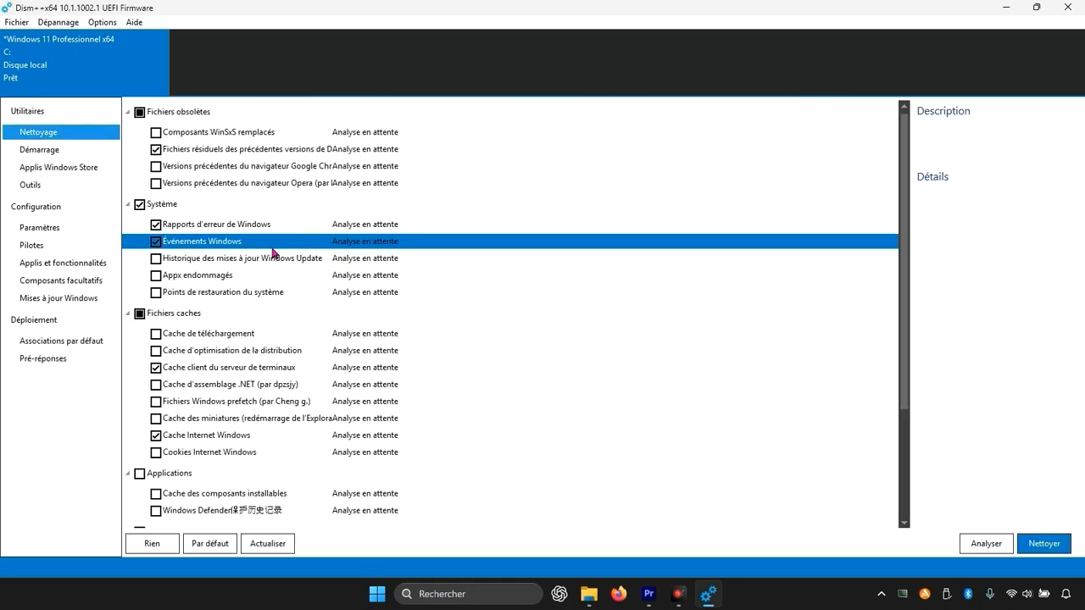
scroll(303, 310, "down", 3)
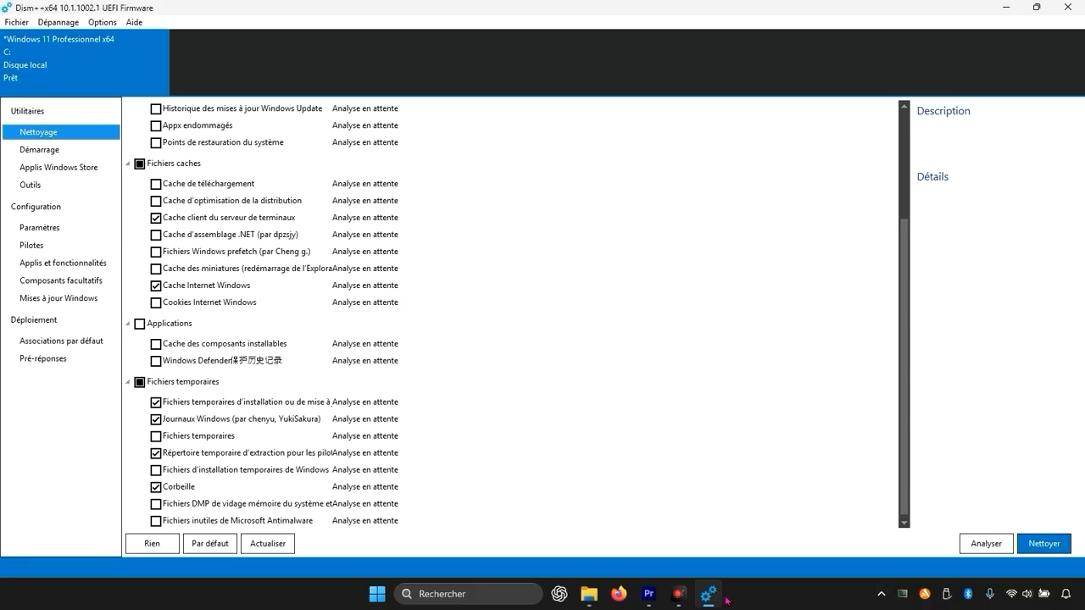
left_click(678, 595)
left_click(679, 597)
scroll(339, 372, "up", 3)
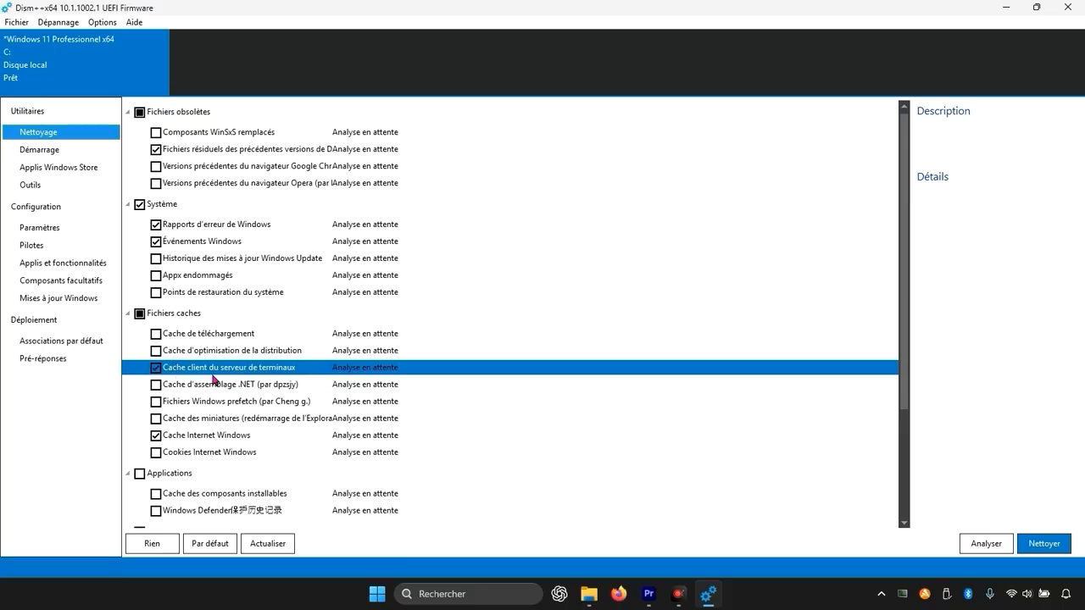
scroll(296, 383, "down", 1)
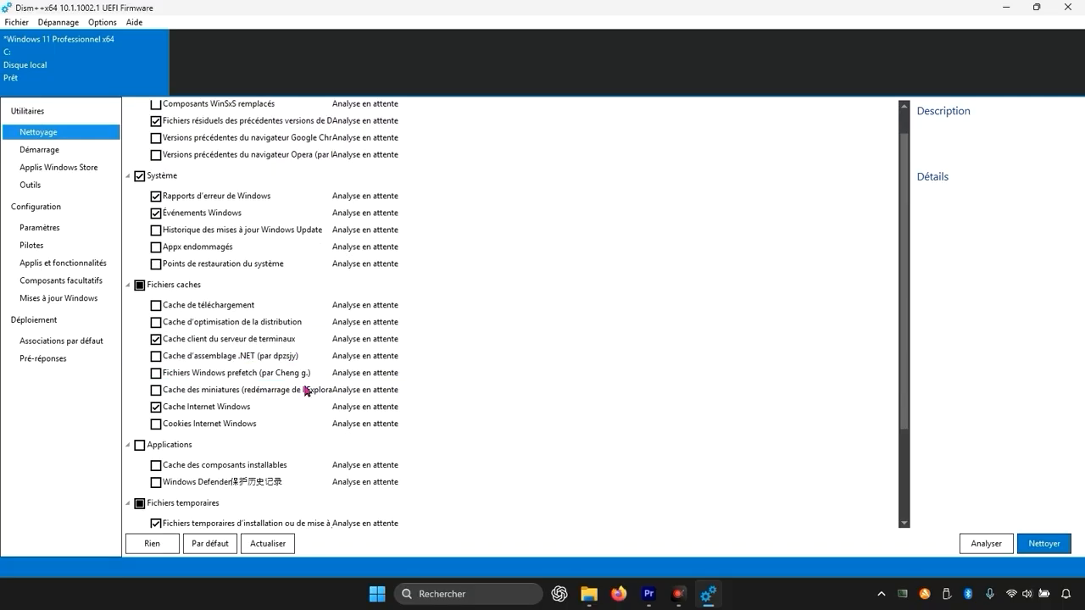
left_click(156, 408)
- Analyse the selected cleanup items and review the size found for each category
scroll(227, 423, "down", 2)
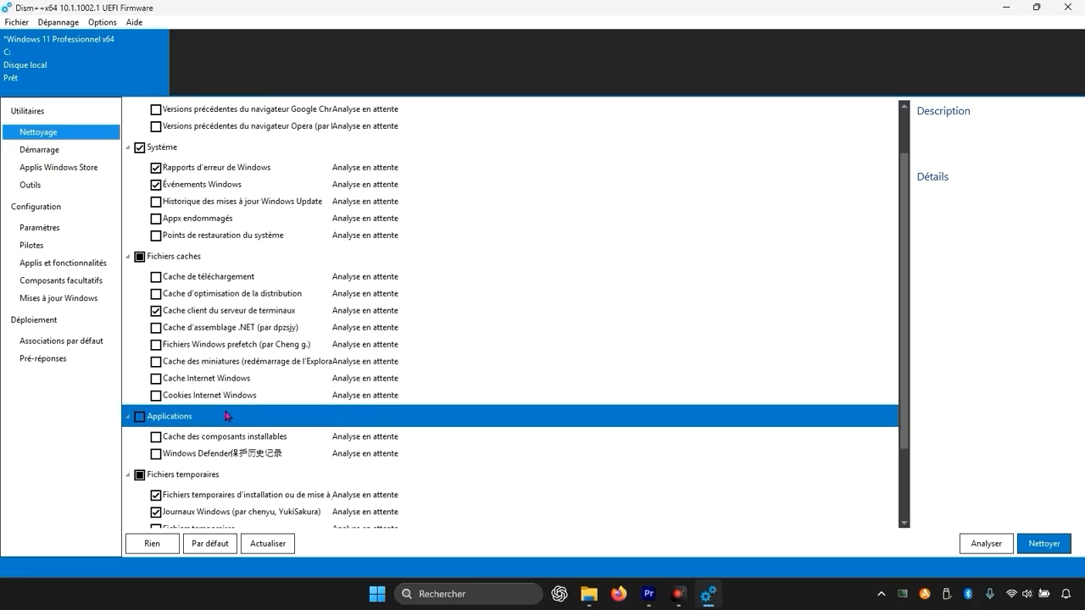
scroll(246, 367, "down", 1)
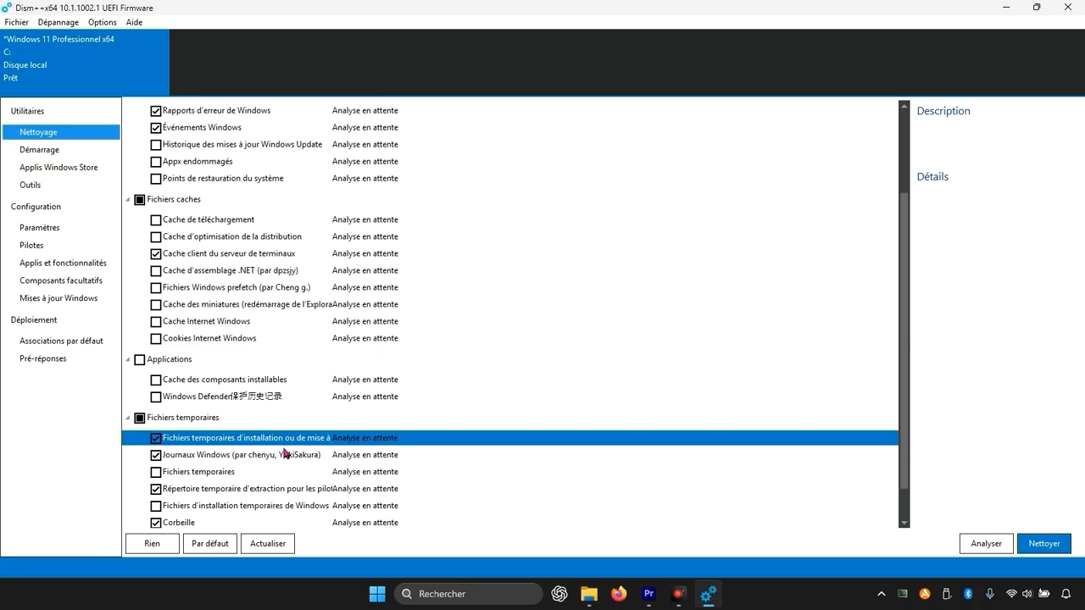
scroll(209, 462, "down", 1)
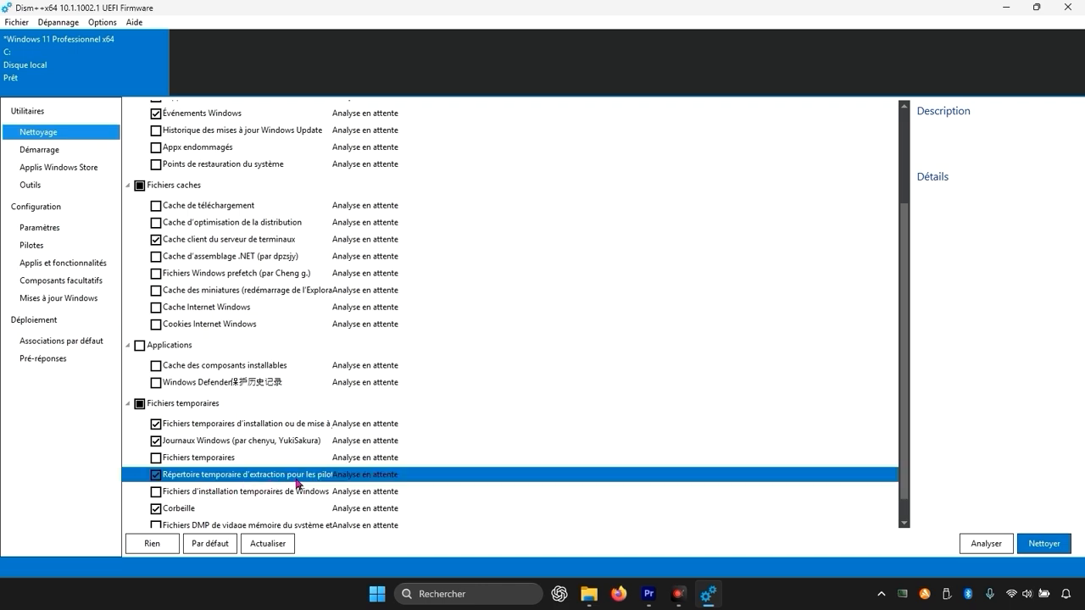
scroll(314, 487, "down", 1)
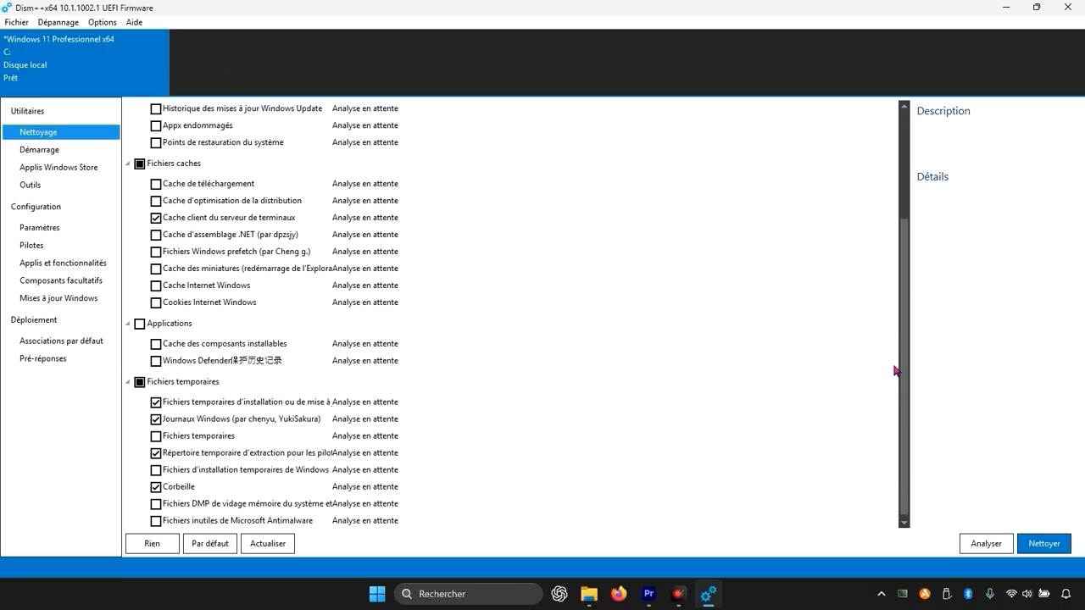
left_click(987, 545)
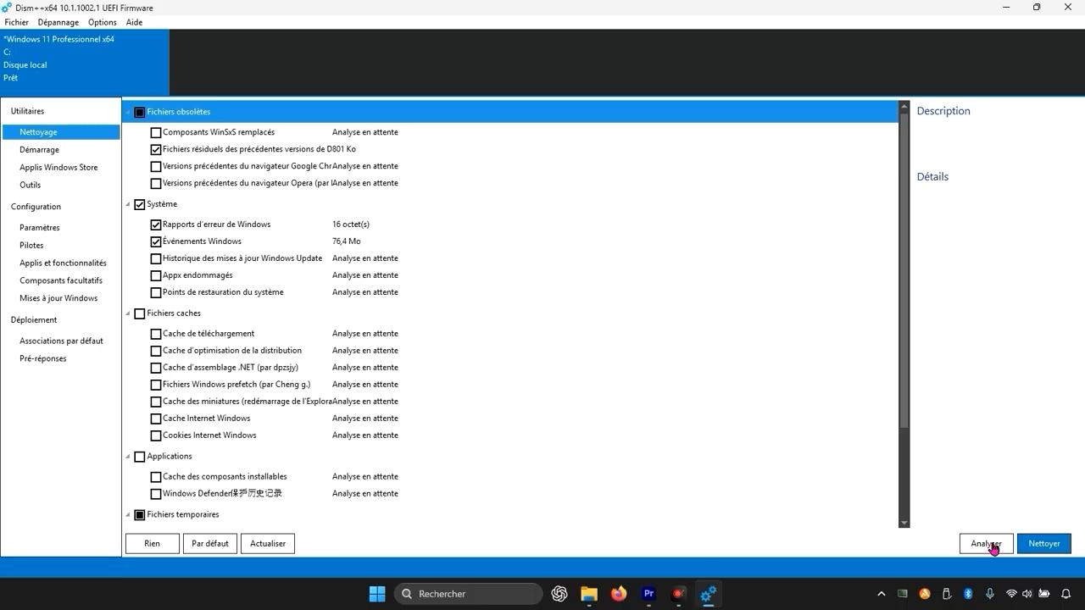
scroll(449, 397, "down", 3)
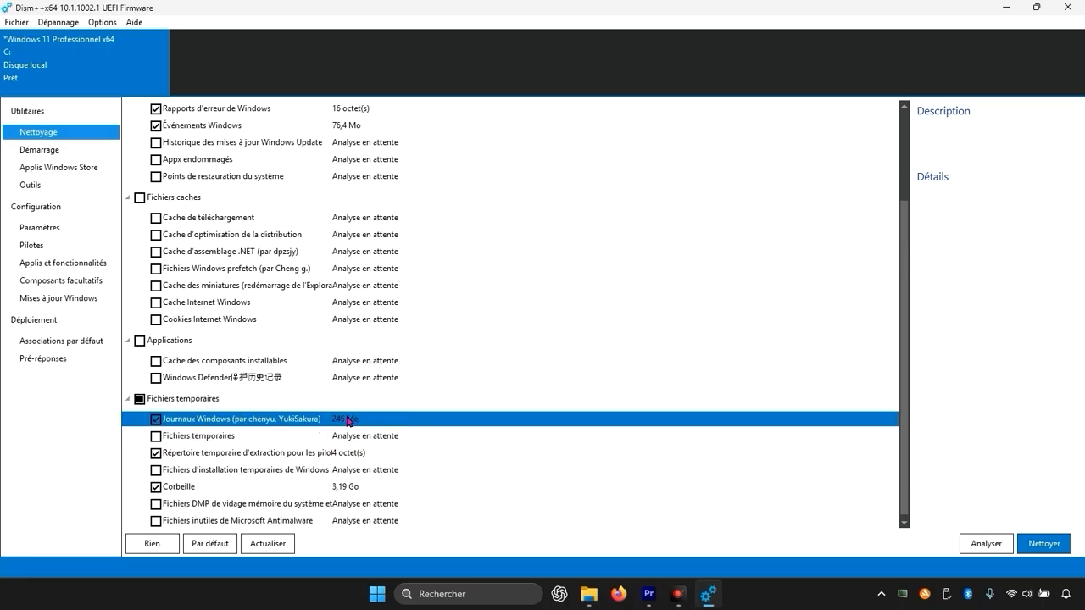
scroll(363, 422, "up", 3)
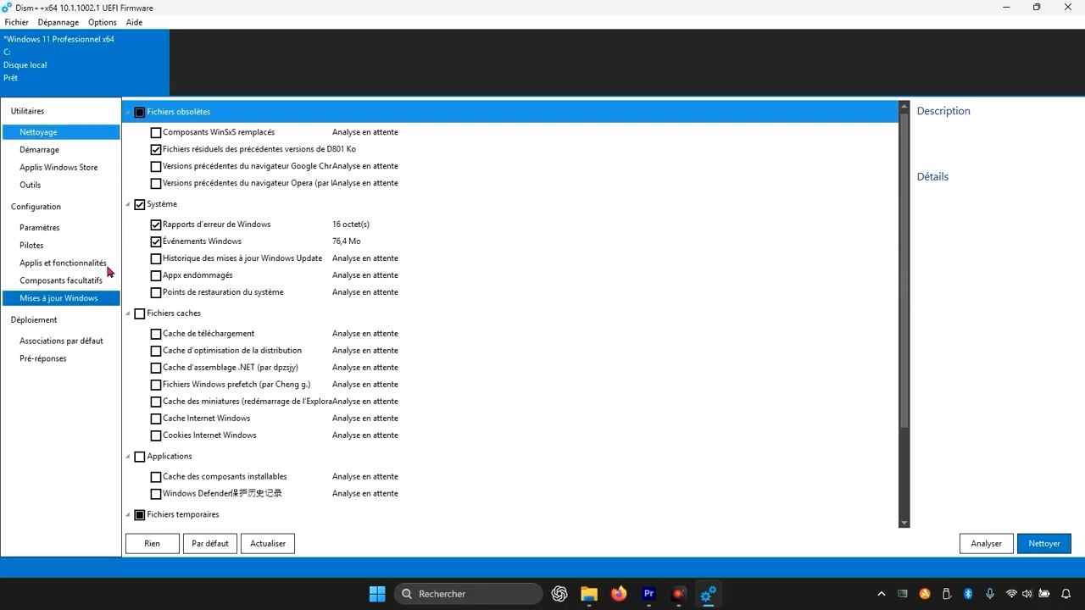
- Clean the selected items, confirming the permanent deletion of the files and closing the result message
left_click(1054, 545)
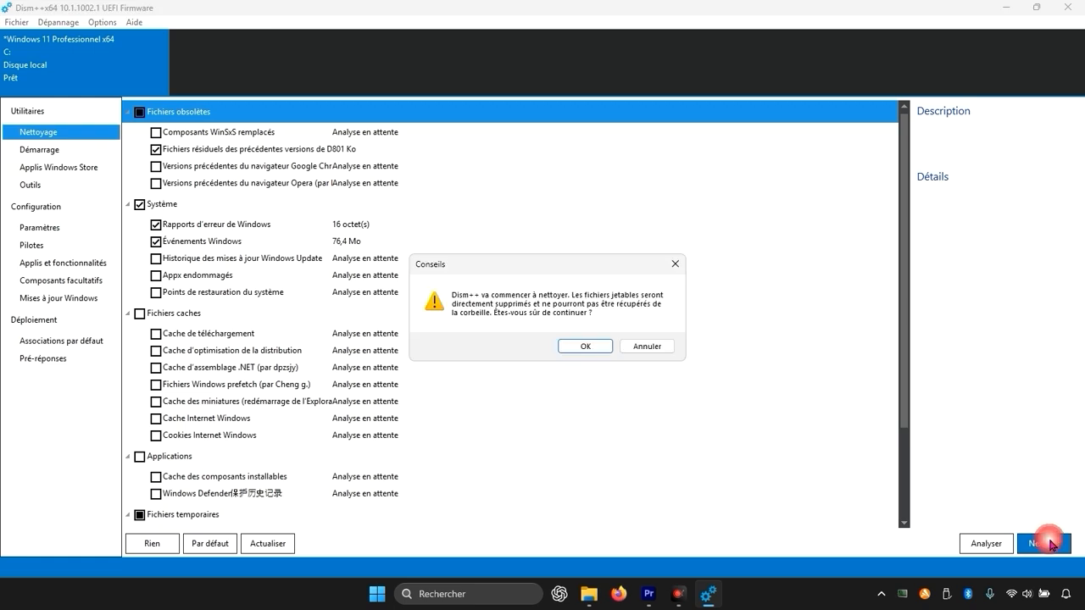
left_click(576, 345)
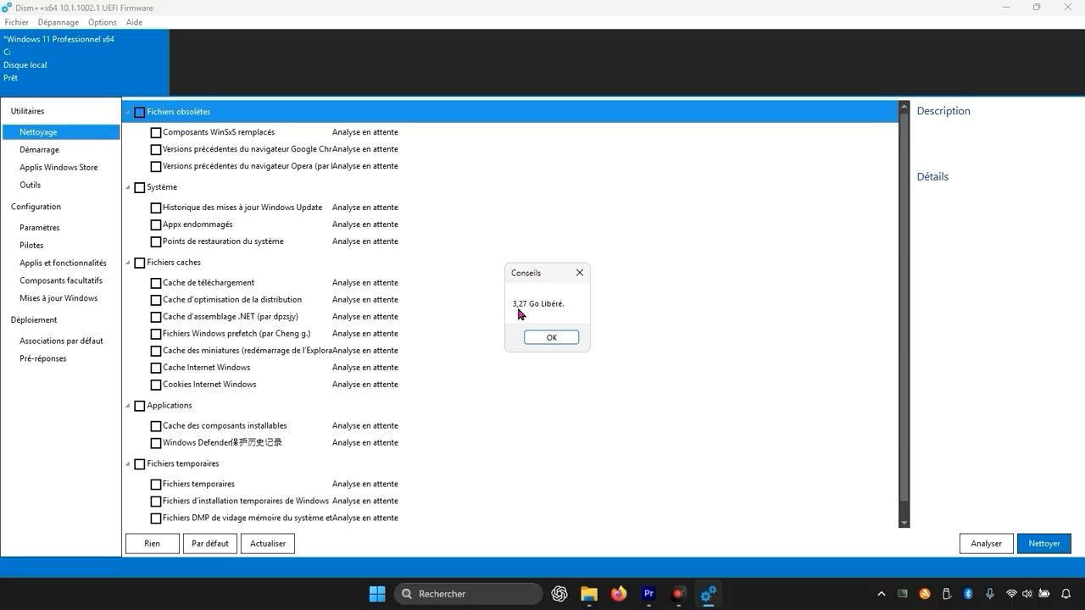
left_click(563, 341)
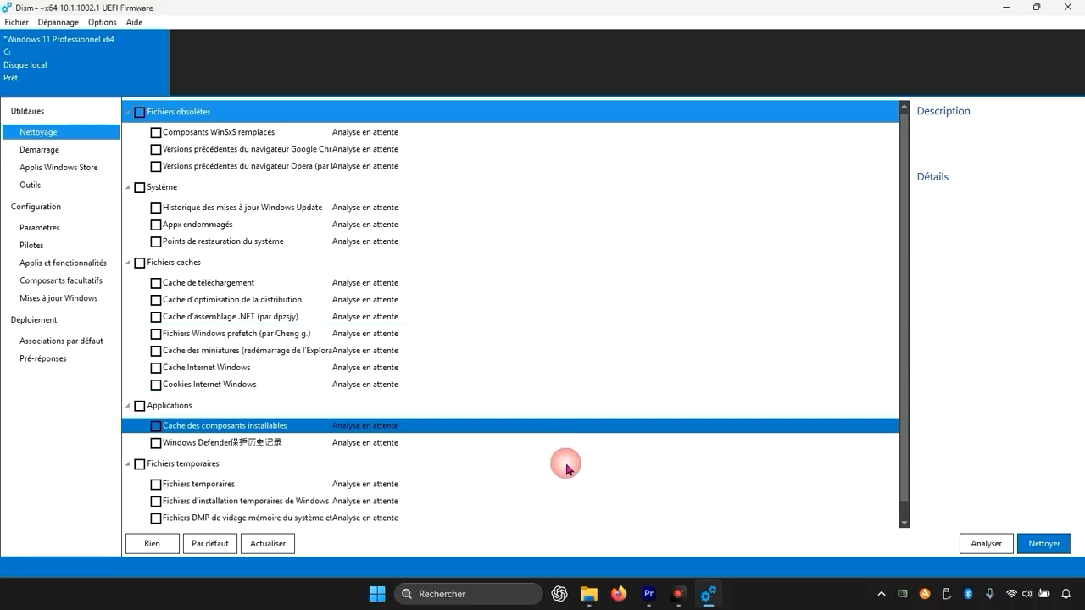
scroll(332, 271, "down", 1)
scroll(294, 412, "up", 1)
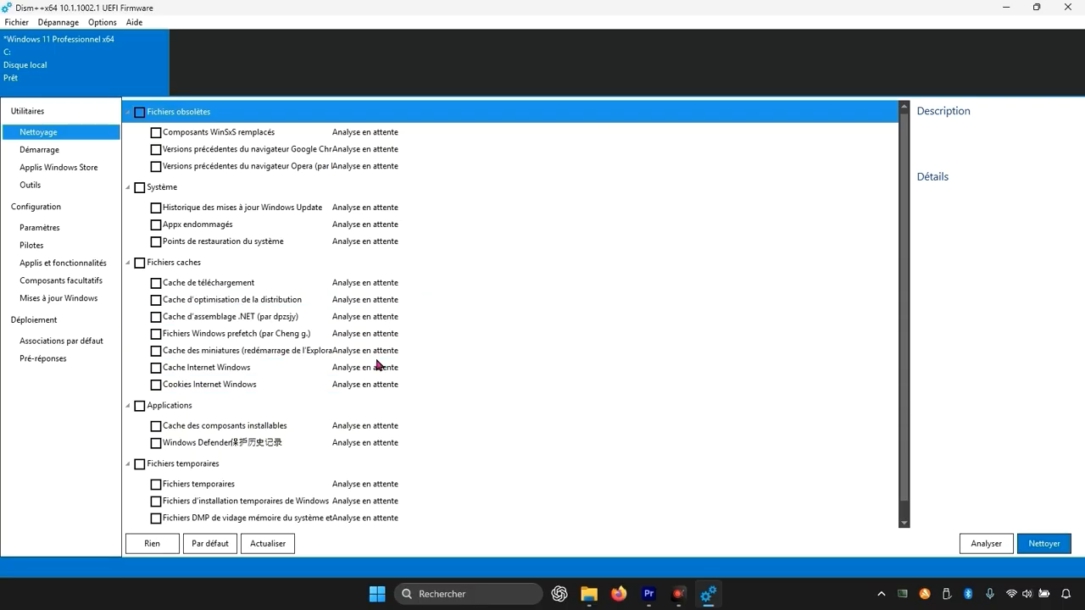
- View the Démarrage entries and examine the user's installed apps under Applis Windows Store
left_click(39, 149)
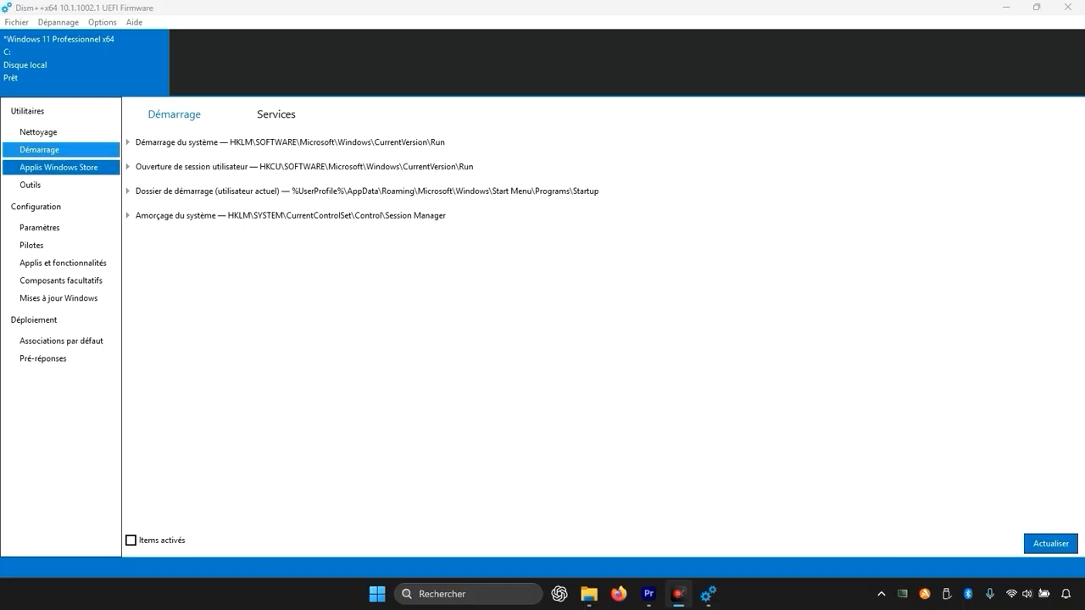
left_click(48, 165)
left_click(31, 153)
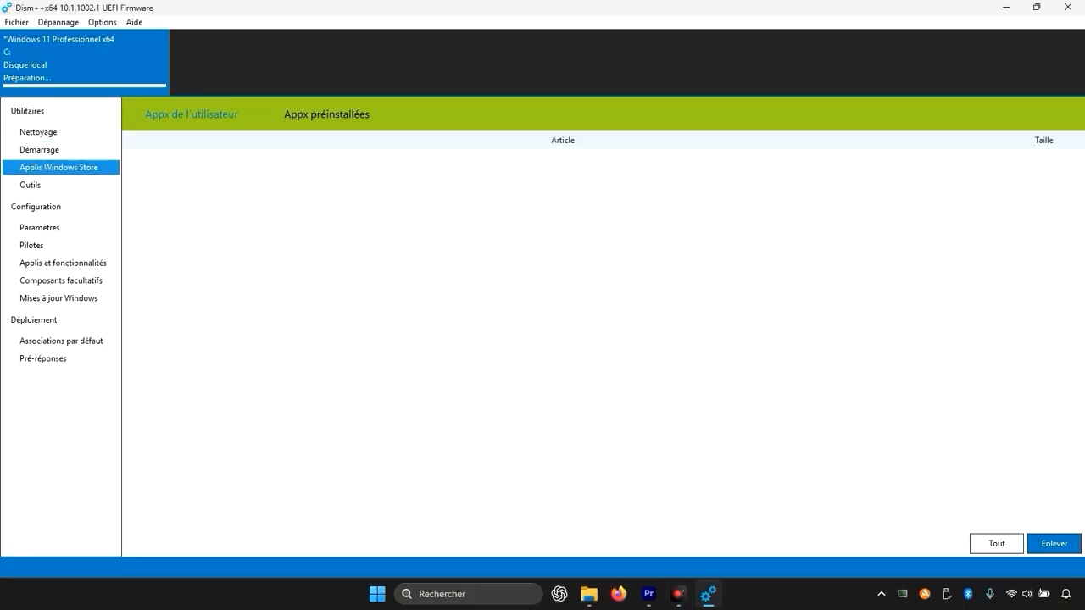
left_click(52, 142)
left_click(52, 147)
left_click(39, 182)
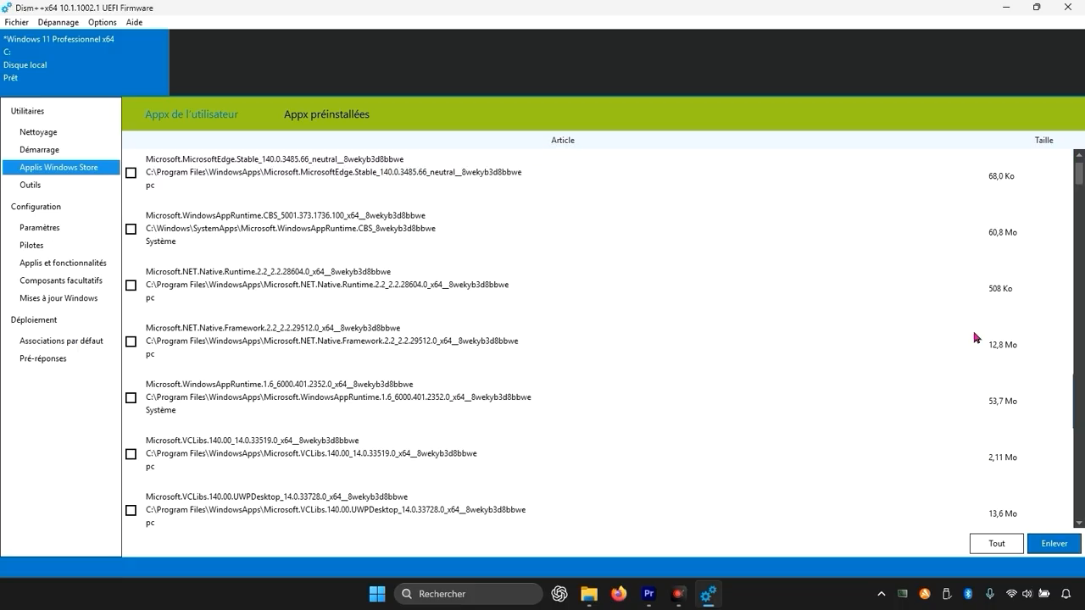
left_click(546, 272)
scroll(545, 272, "down", 1)
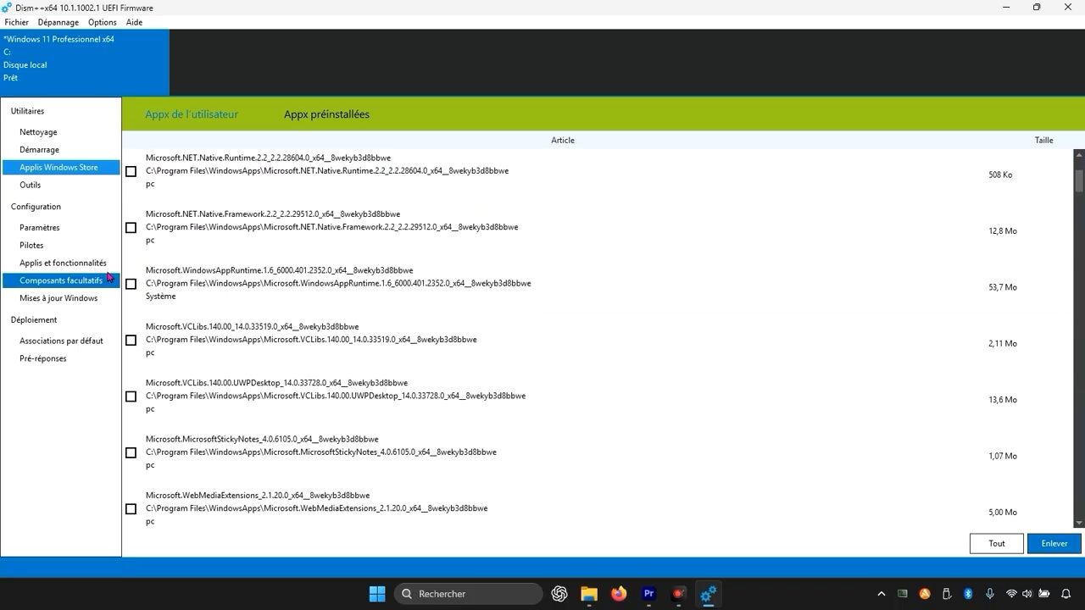
- View the utilities under Outils and expand the Menus contextuels group in Paramètres to examine its options
scroll(356, 309, "up", 1)
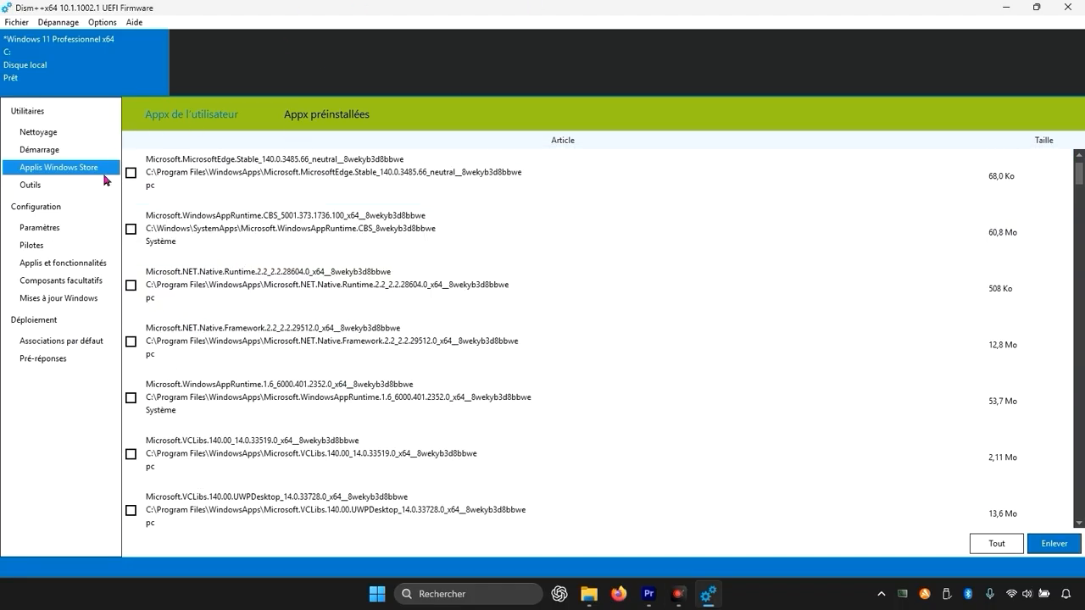
left_click(56, 186)
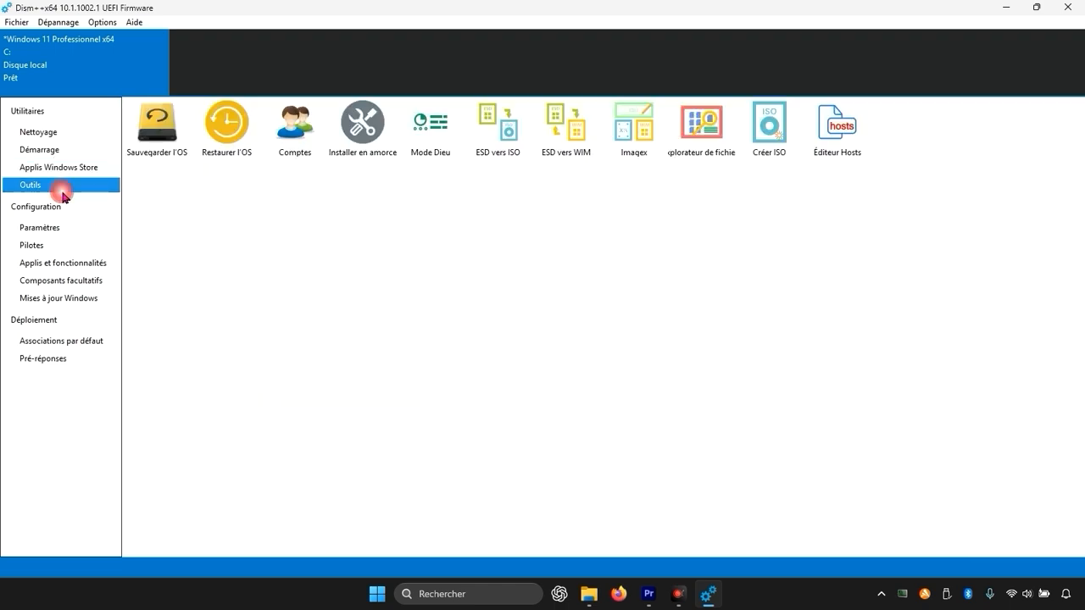
left_click(52, 228)
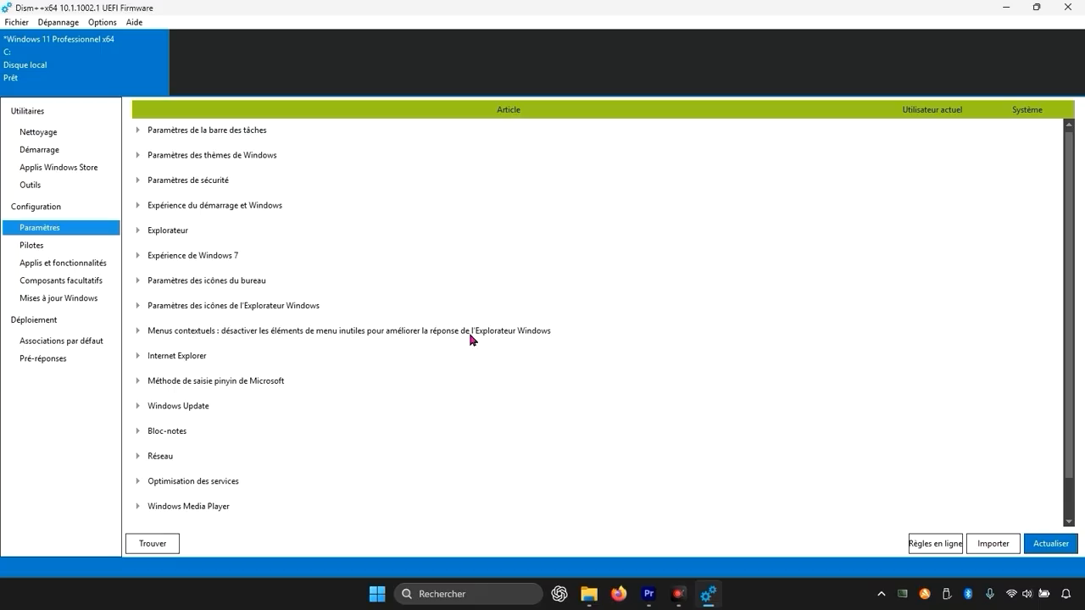
left_click(138, 332)
scroll(343, 338, "down", 2)
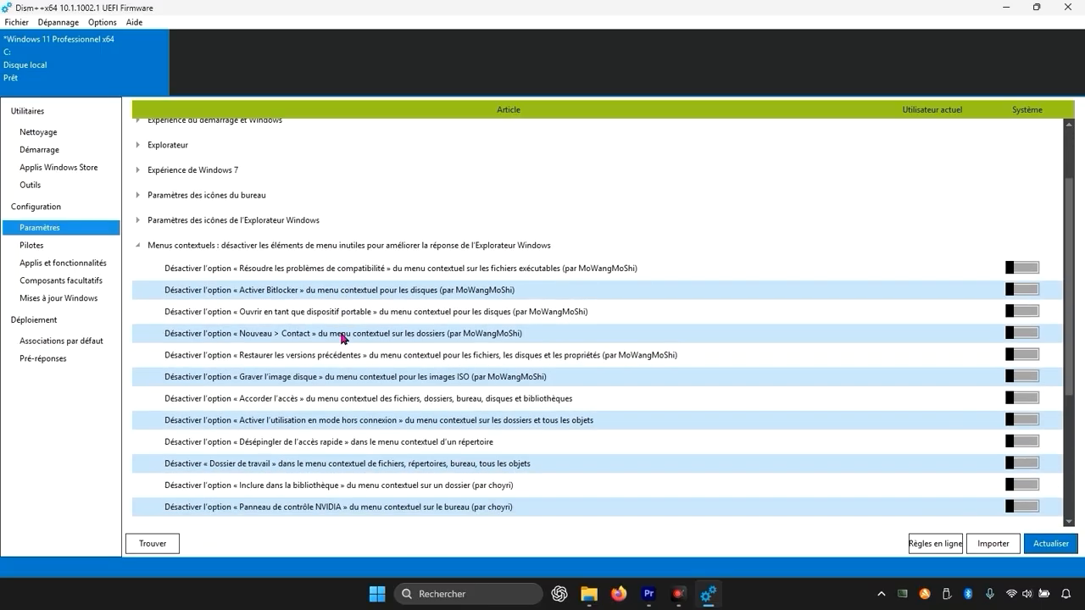
scroll(343, 338, "down", 1)
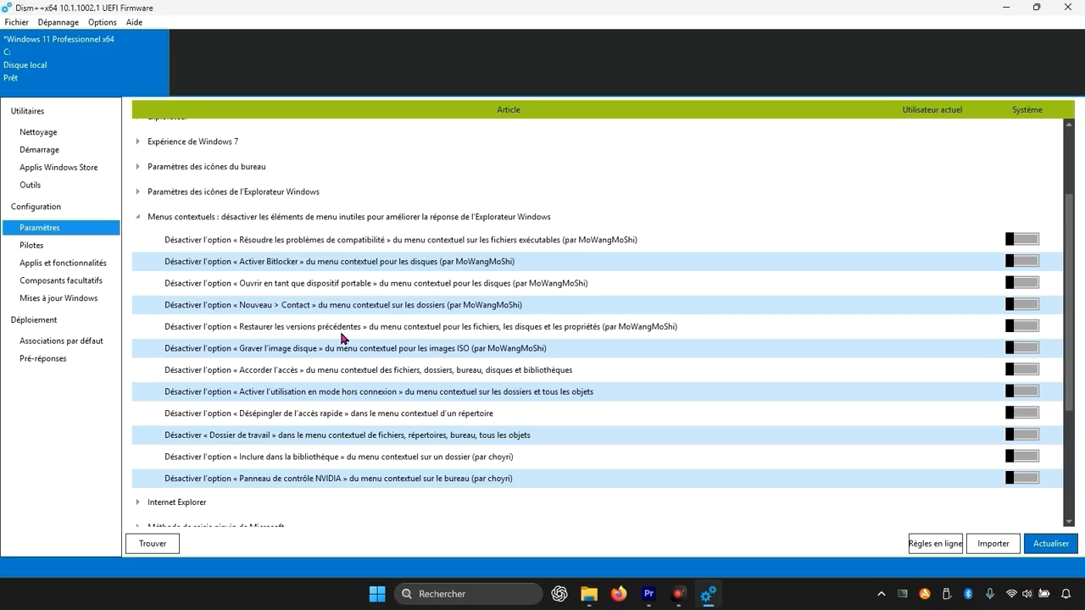
scroll(563, 332, "up", 1)
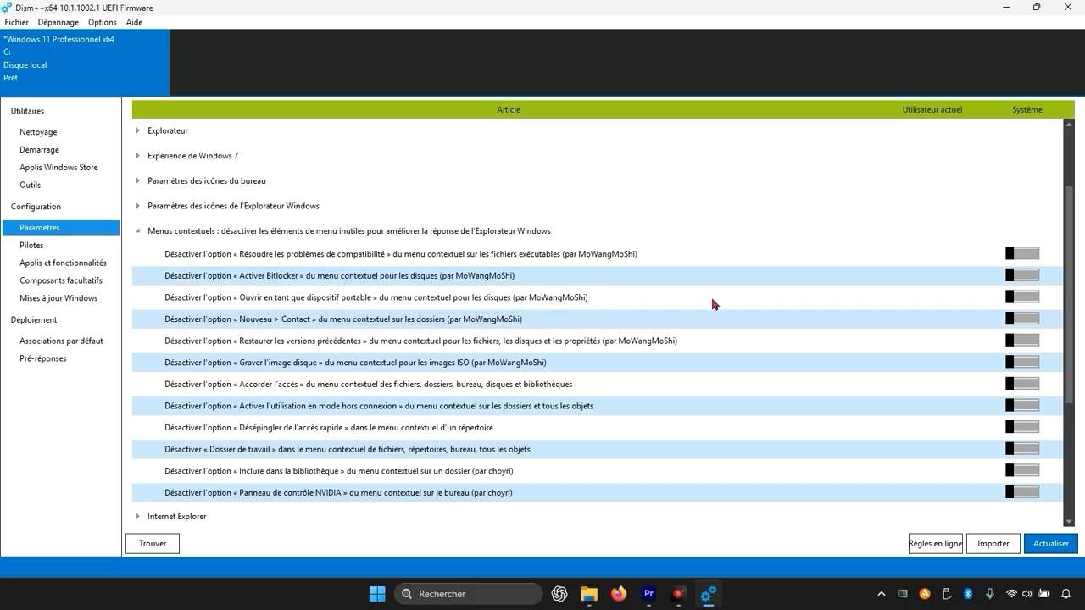
- Disable the context-menu entries Ouvrir en tant que dispositif portable, Nouveau > Contact, Graver l'image disque, mode hors connexion, Dossier de travail and Inclure dans la bibliothèque
left_click(1024, 298)
left_click(1038, 323)
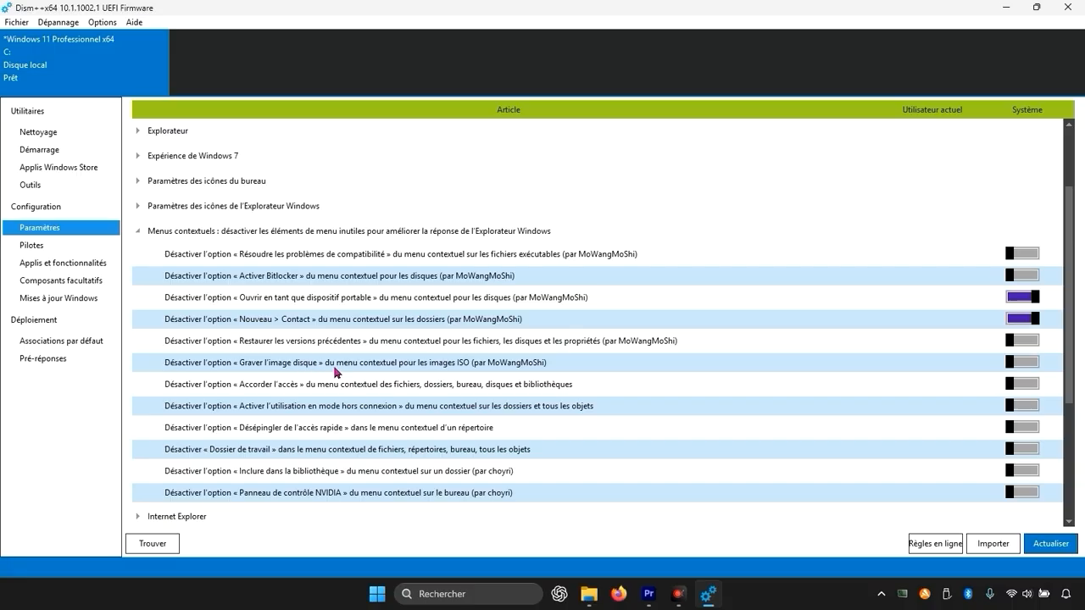
left_click(1024, 367)
left_click(1030, 407)
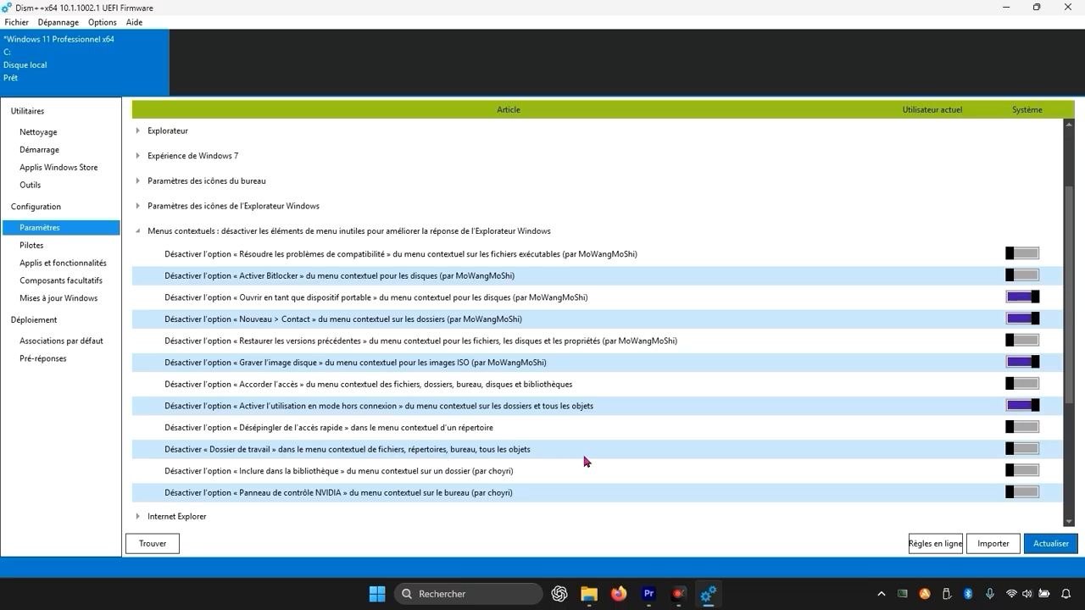
left_click(1017, 449)
left_click(1025, 472)
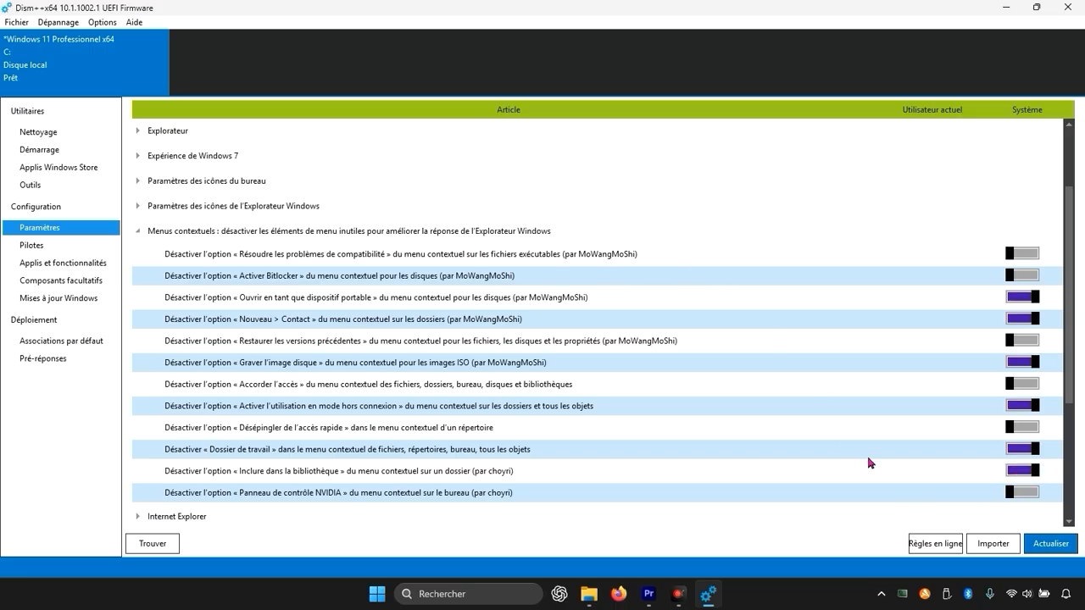
- Refresh the Paramètres list after the context-menu changes and minimize the program to show the desktop
scroll(869, 462, "down", 1)
left_click(1050, 545)
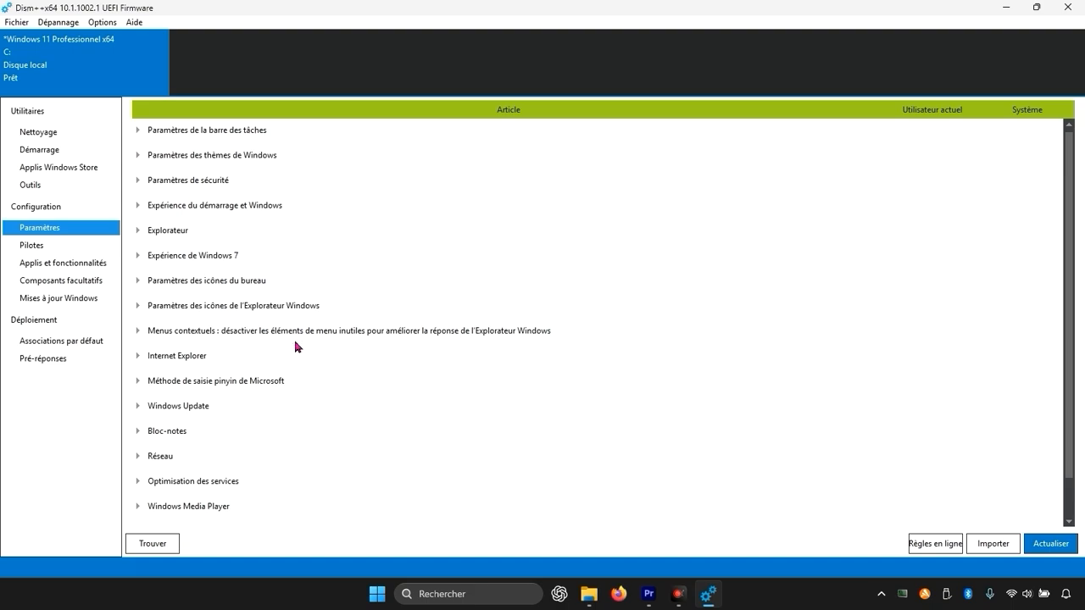
left_click(1007, 8)
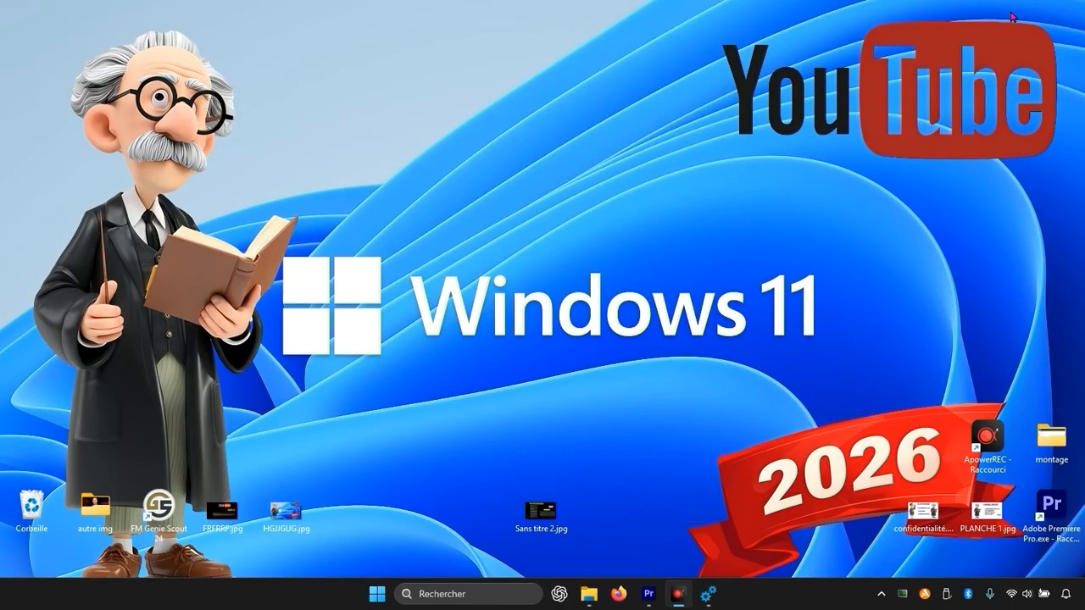